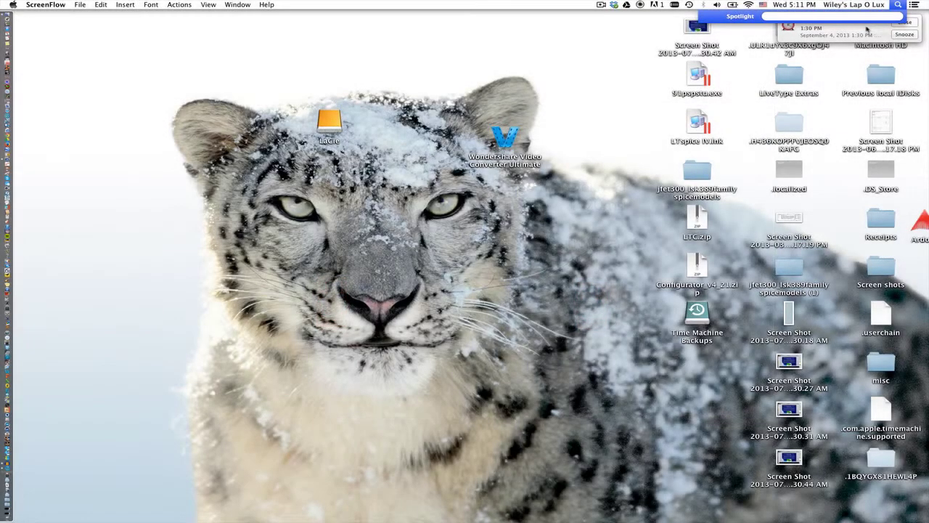
Step: Find '09 A Flower Is A Lovesome Thing.m4a' via Spotlight and open it in QuickTime Player 7
text(kathe)
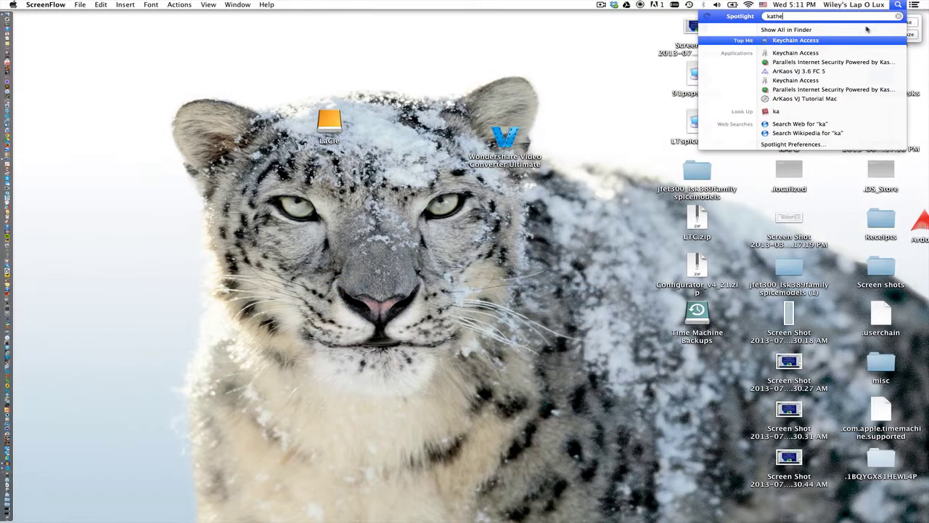
text(rine)
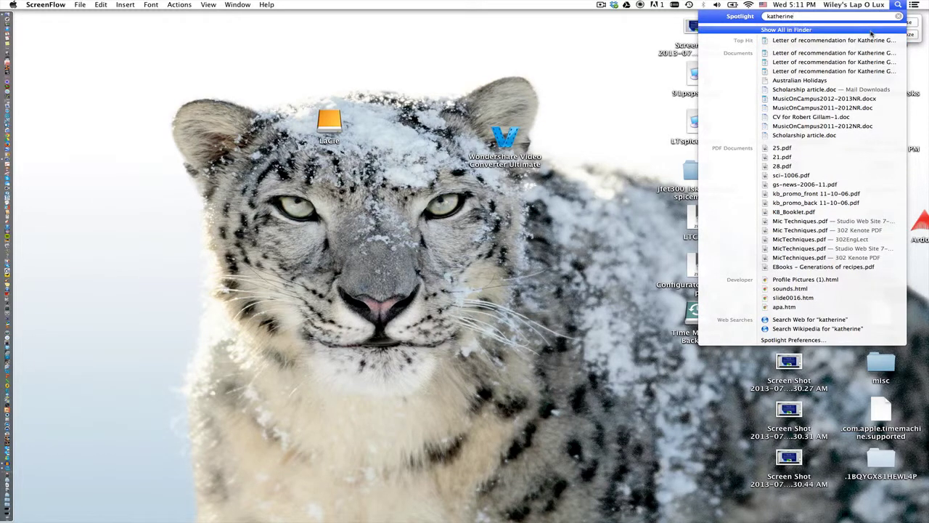
click(871, 31)
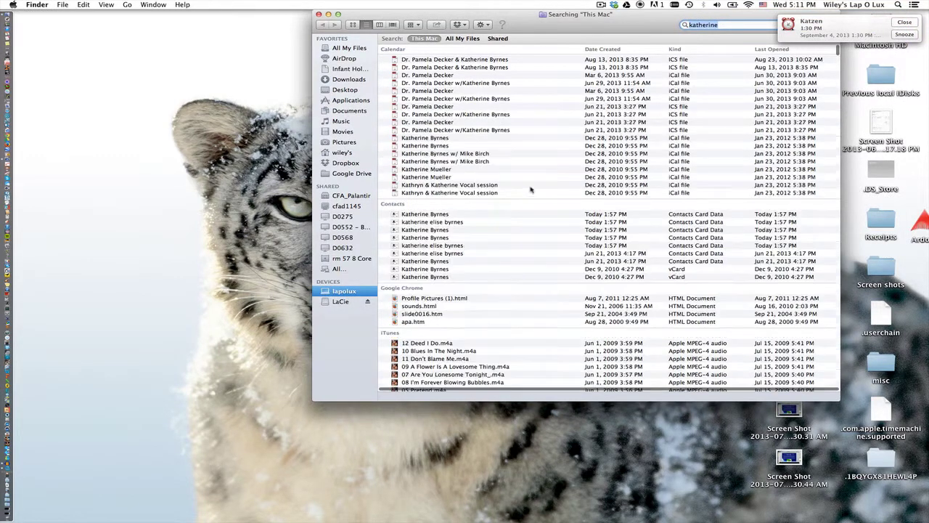
scroll(504, 329, down, 2)
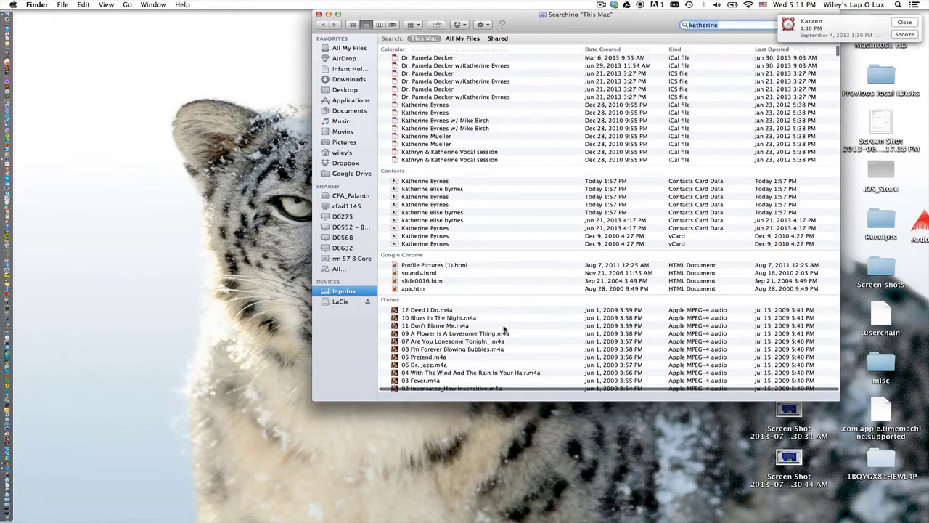
click(435, 335)
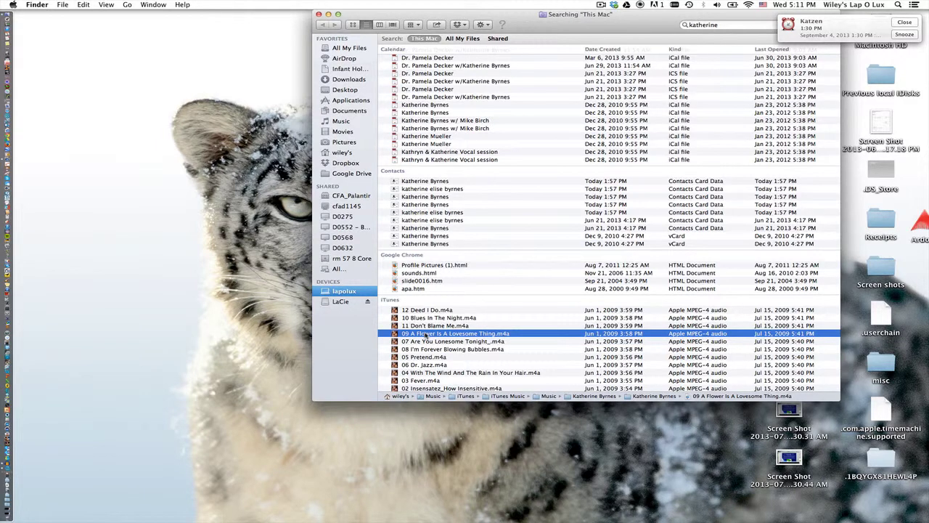
right_click(427, 335)
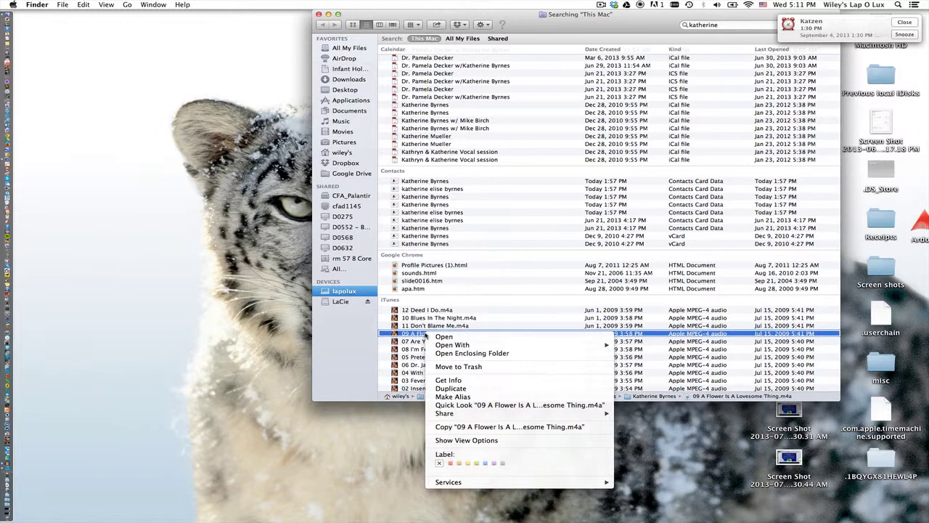
mouse_move(433, 344)
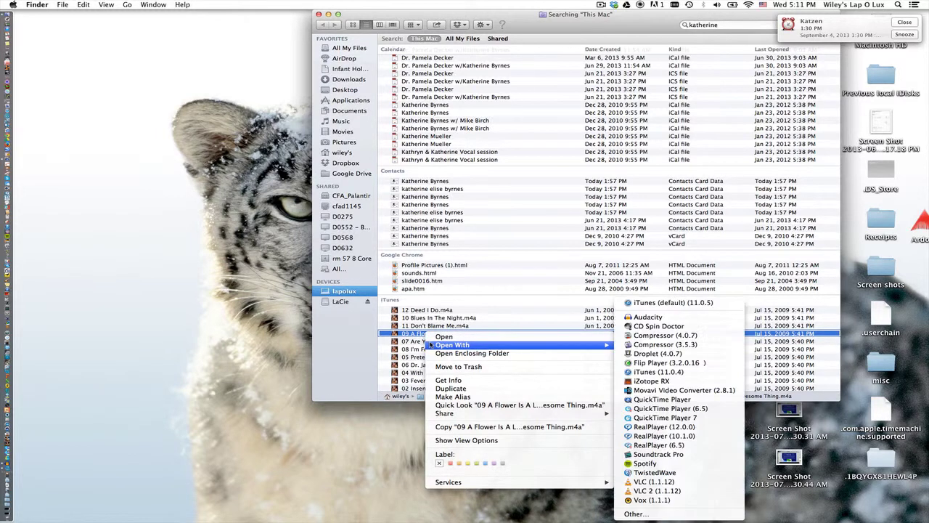
click(636, 420)
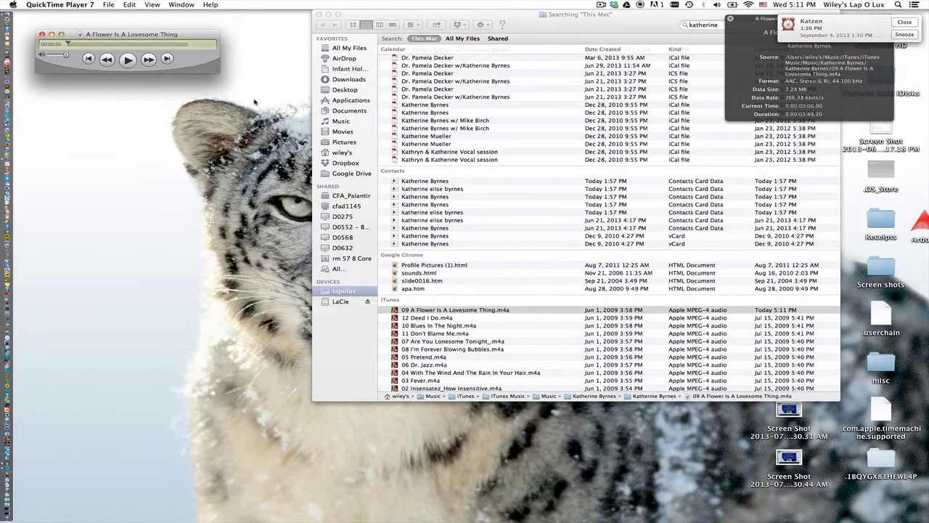
Step: Preview the song's first two seconds, then bring up QuickTime's File menu
click(126, 60)
click(127, 60)
click(109, 4)
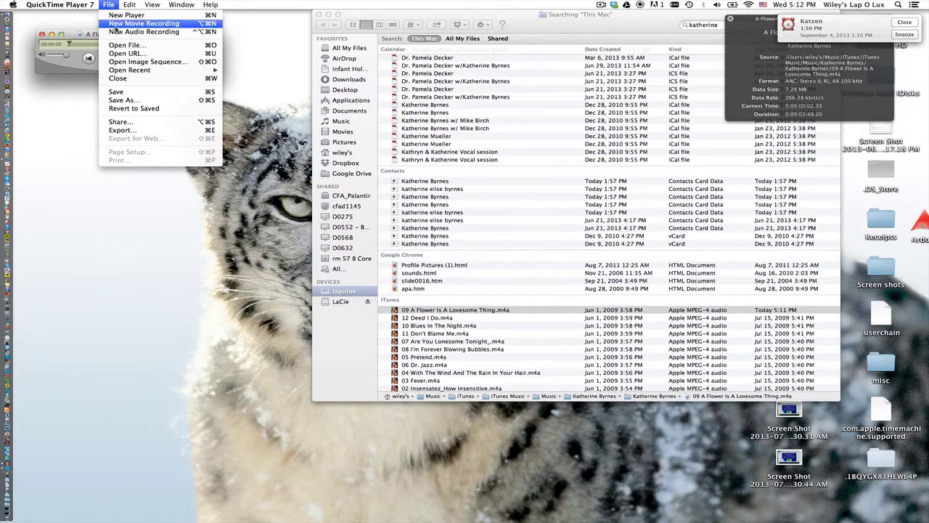
Step: Export the song with Sound to Wave to Documents as '09 A Flower Is A Lovesome Thing.wav'
click(119, 131)
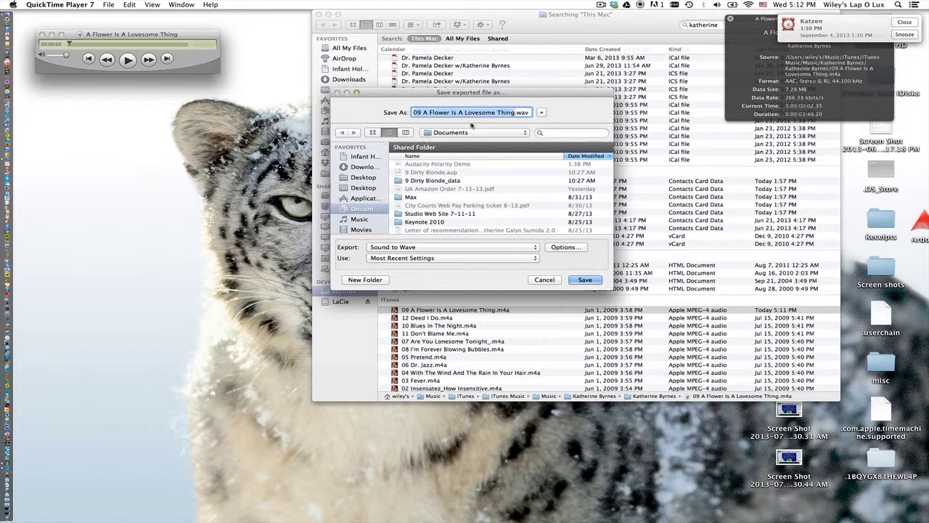
click(439, 248)
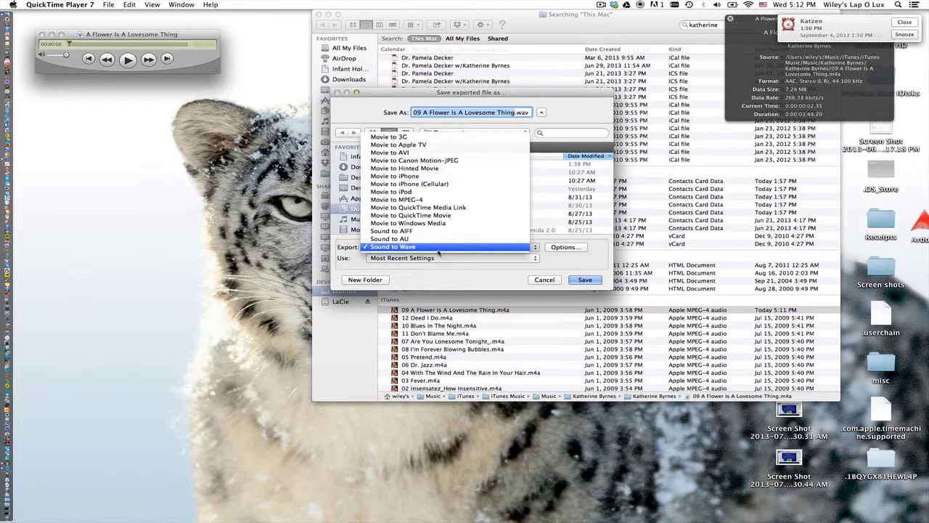
click(439, 248)
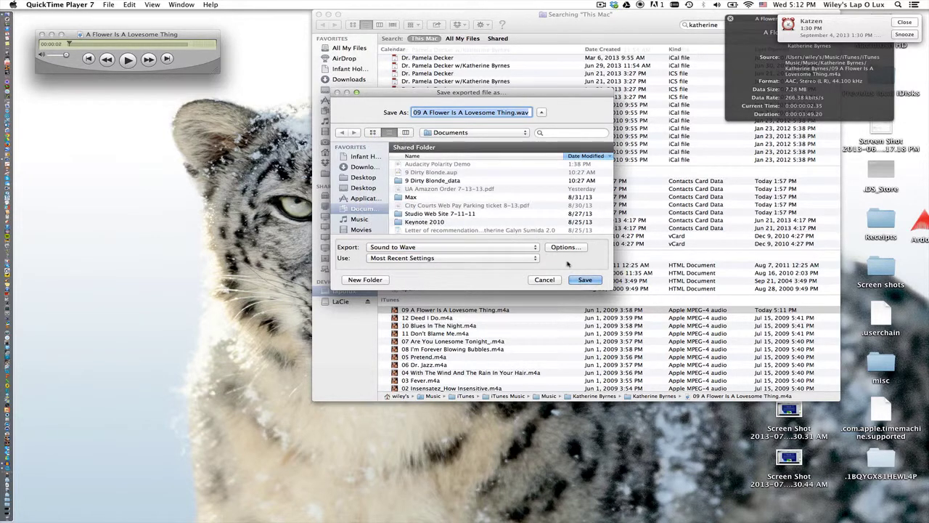
click(586, 280)
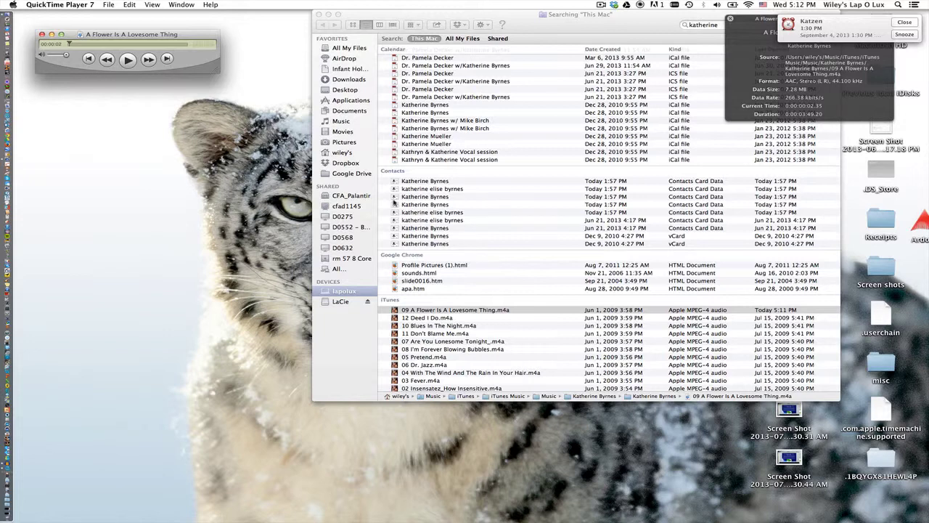
Step: In Audacity, open '09 A Flower Is A Lovesome Thing.wav' from the Documents folder
key(super+Tab)
key(super+Tab)
key(super+Tab)
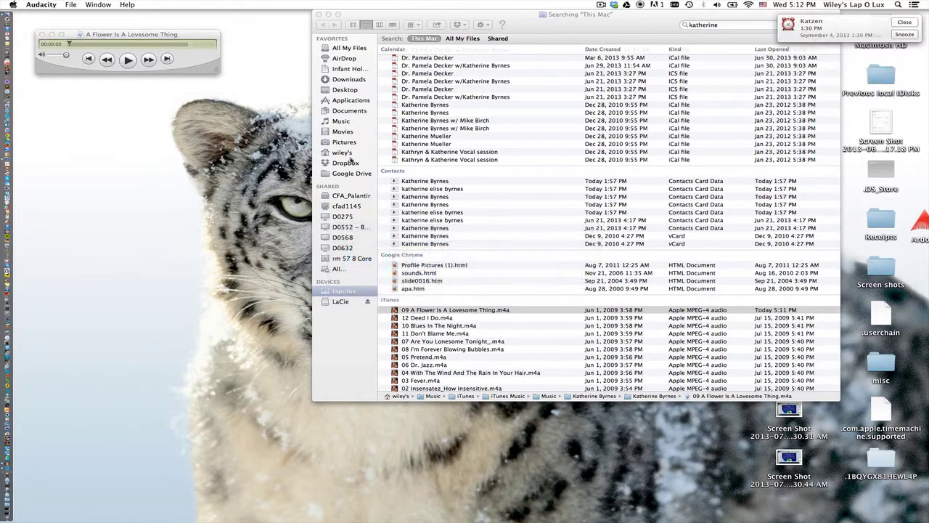
click(72, 5)
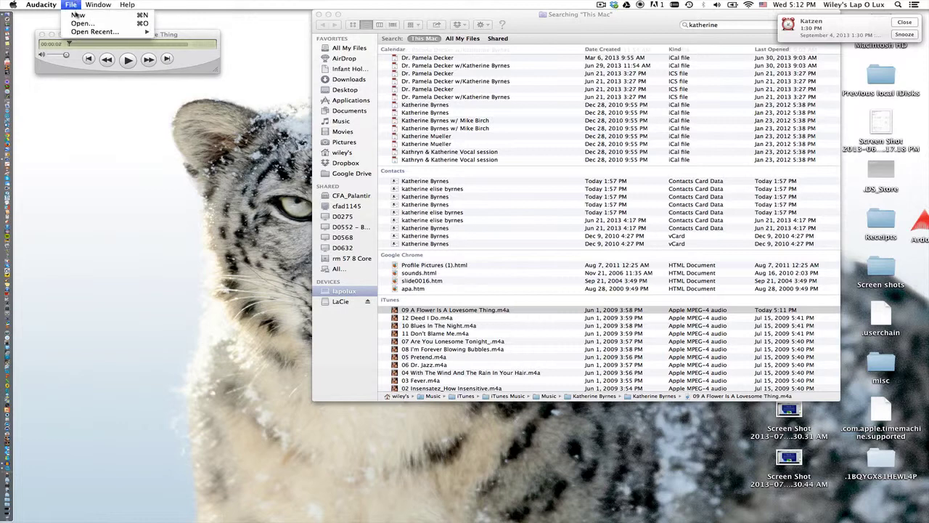
click(80, 23)
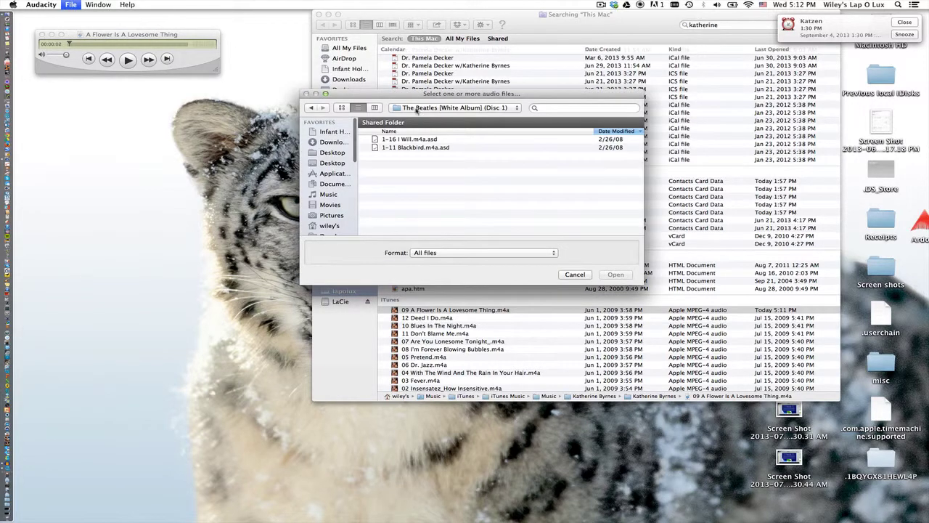
click(417, 109)
click(326, 133)
click(335, 183)
click(450, 140)
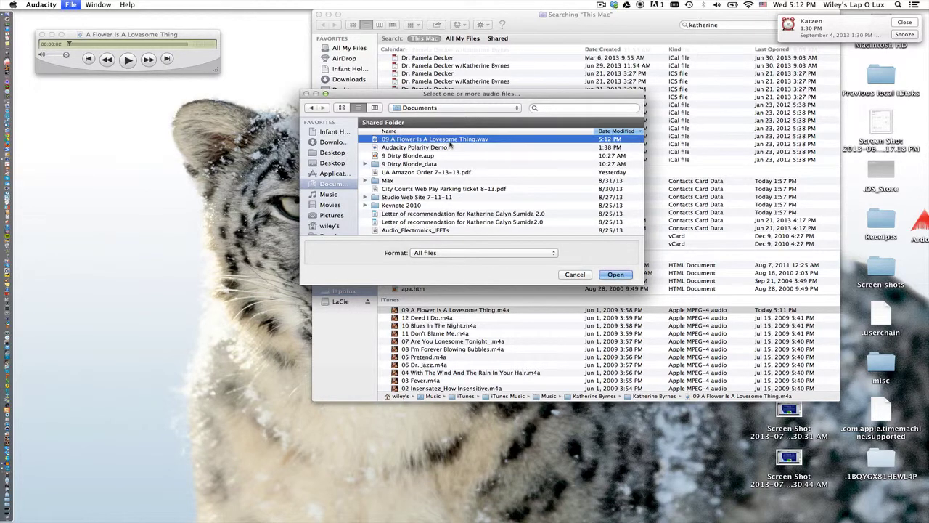
click(616, 274)
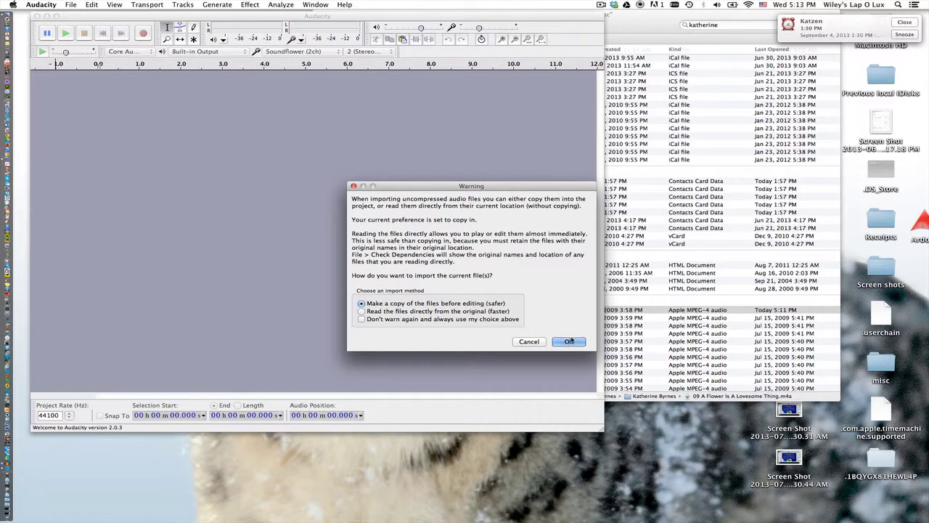
Step: Import the WAV as a copy and play its opening seconds
click(570, 341)
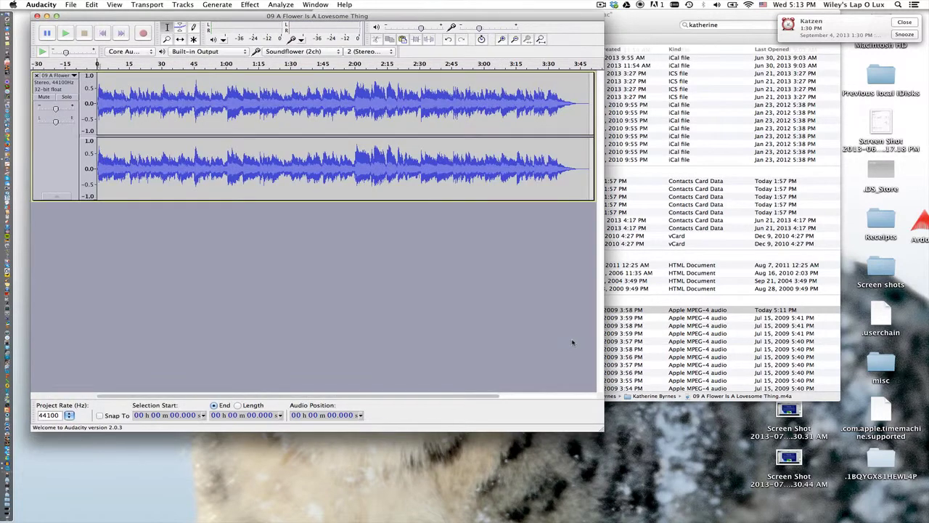
key(space)
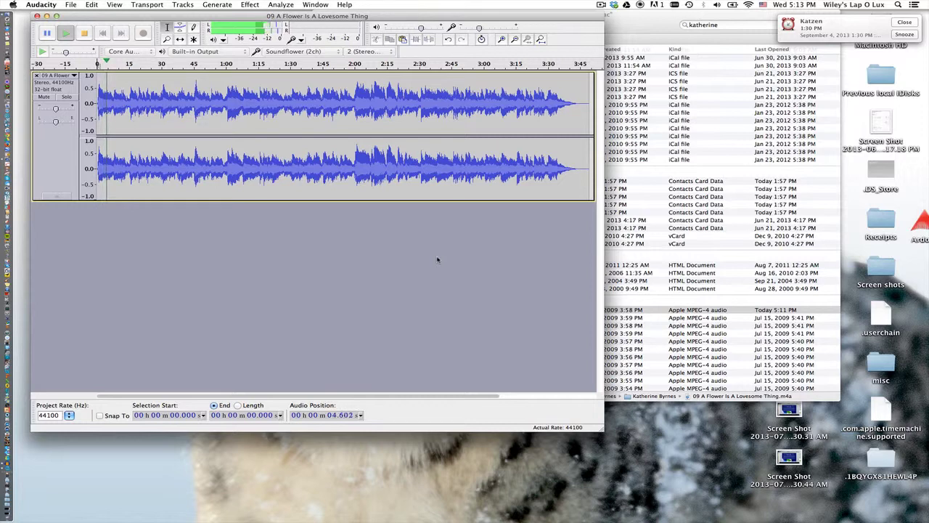
key(space)
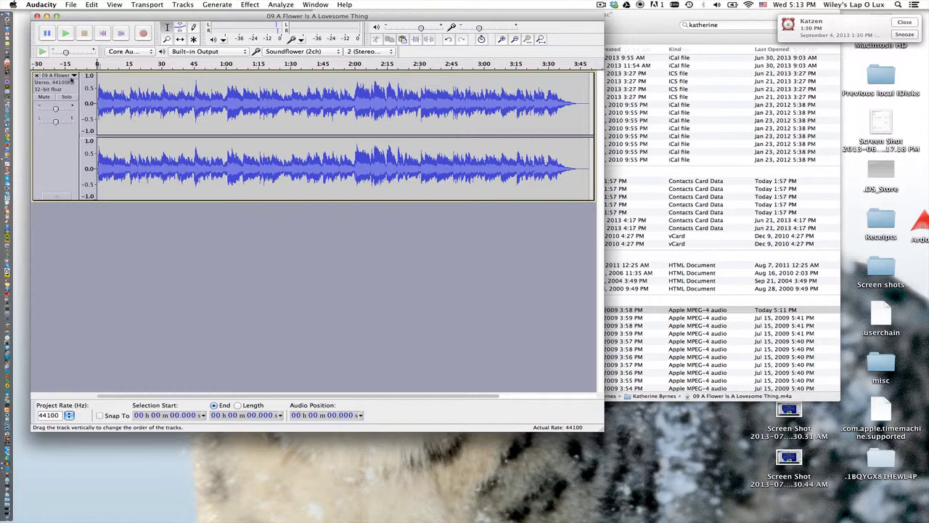
Step: Split the stereo track into two mono tracks and play them briefly
click(74, 77)
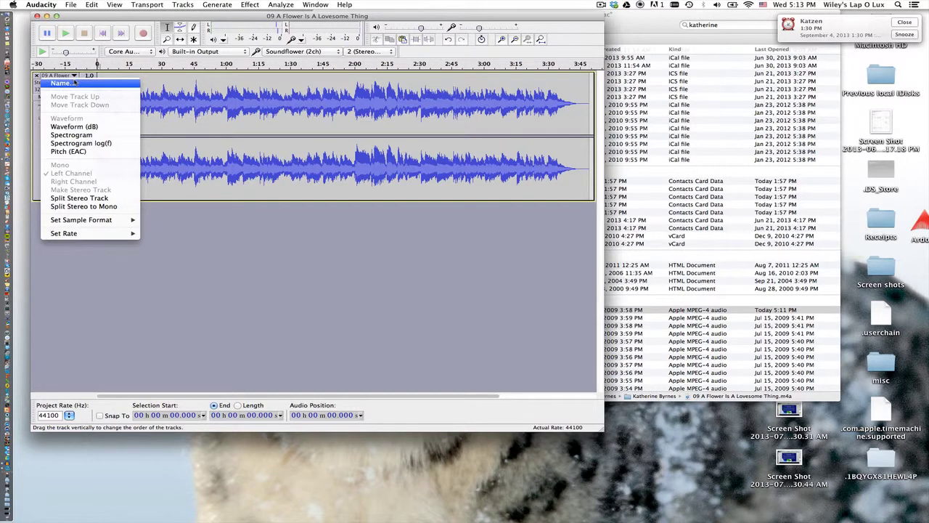
click(82, 207)
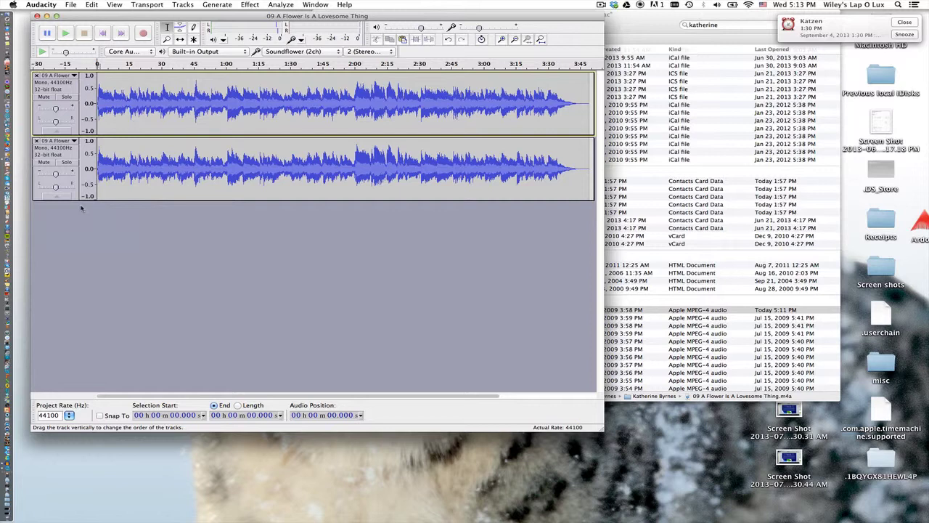
key(space)
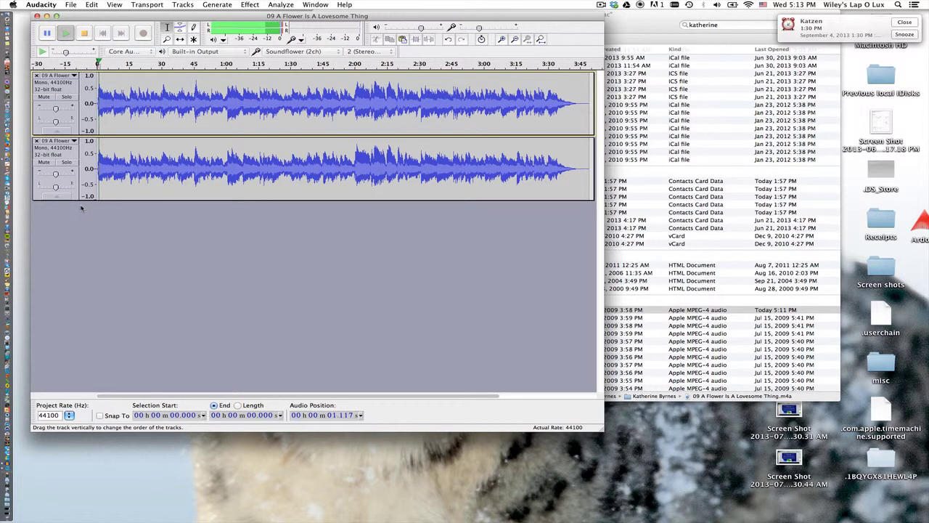
key(space)
Step: Select both tracks and zoom in twice on their first second
key(super+a)
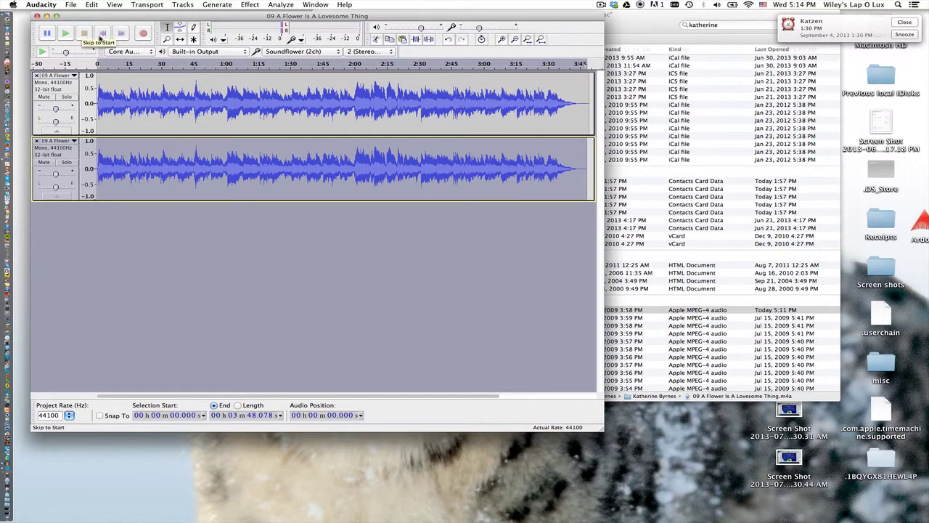
key(super+1)
key(super+1)
key(super+1)
key(super+1)
key(super+1)
key(super+1)
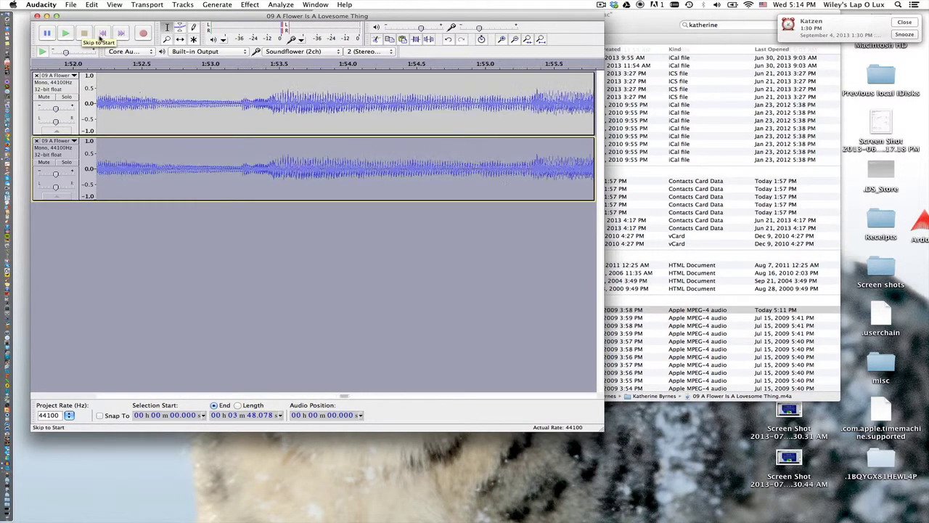
click(103, 35)
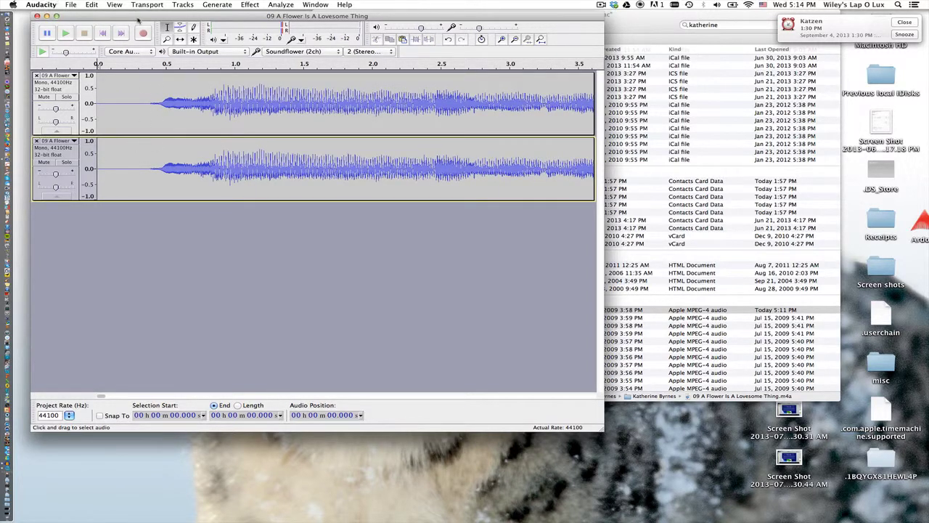
key(super+1)
key(super+1)
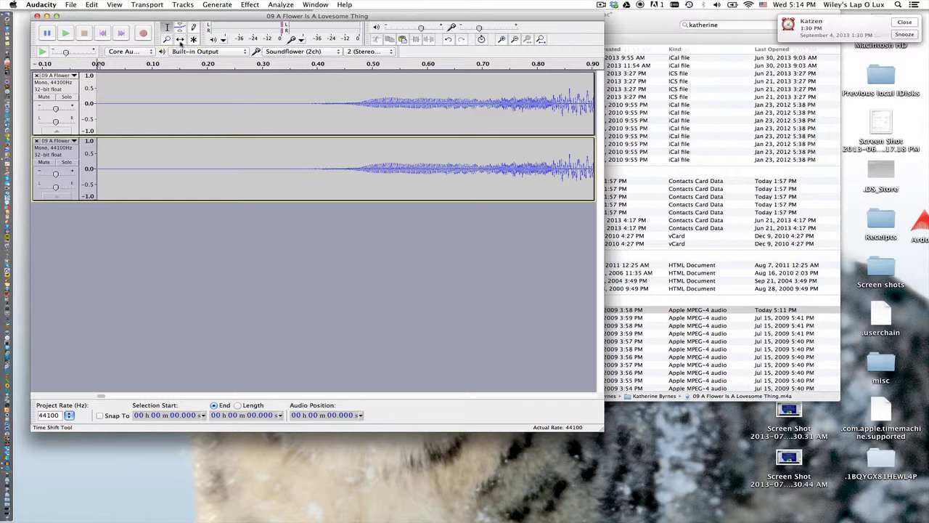
Step: Set track 1 to Left Channel and track 2 to Right Channel
click(70, 76)
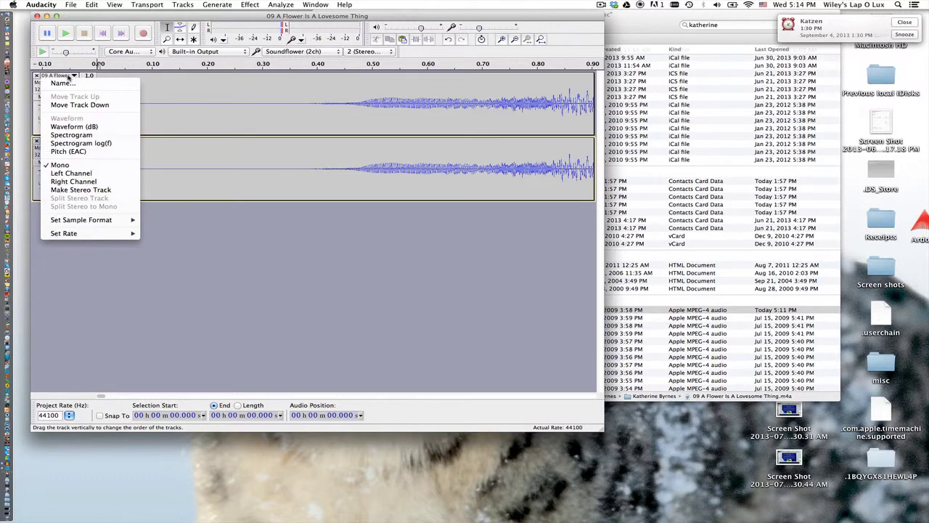
click(76, 175)
click(73, 142)
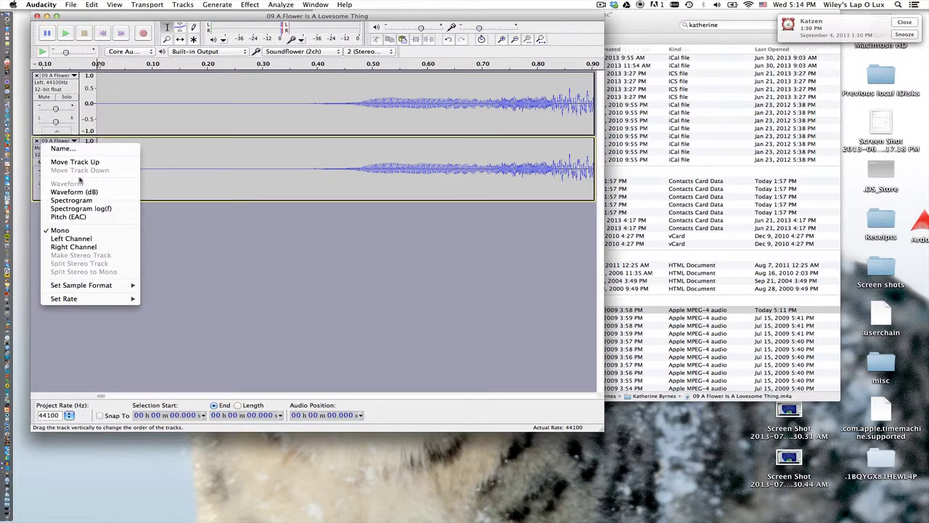
click(73, 247)
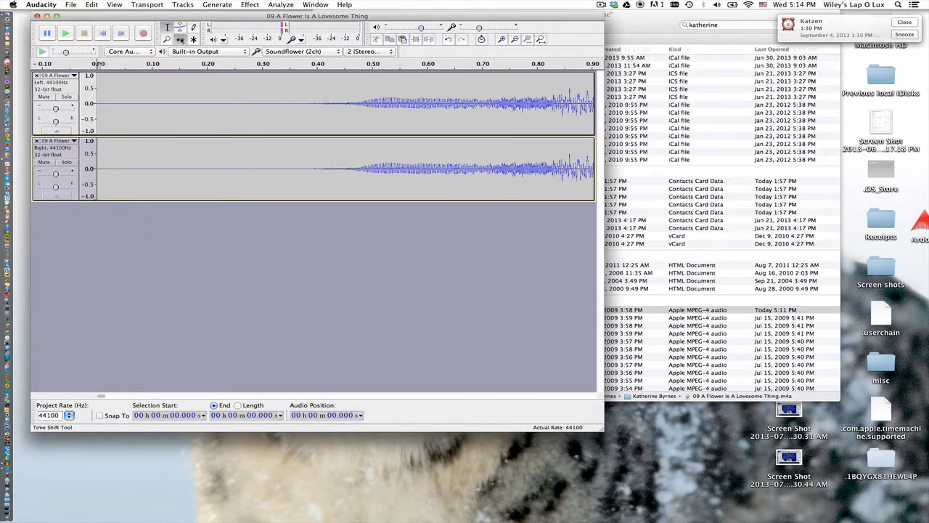
click(180, 39)
Step: Shift the right track about 20 ms later, play both, then return to the start
drag(299, 152, 312, 154)
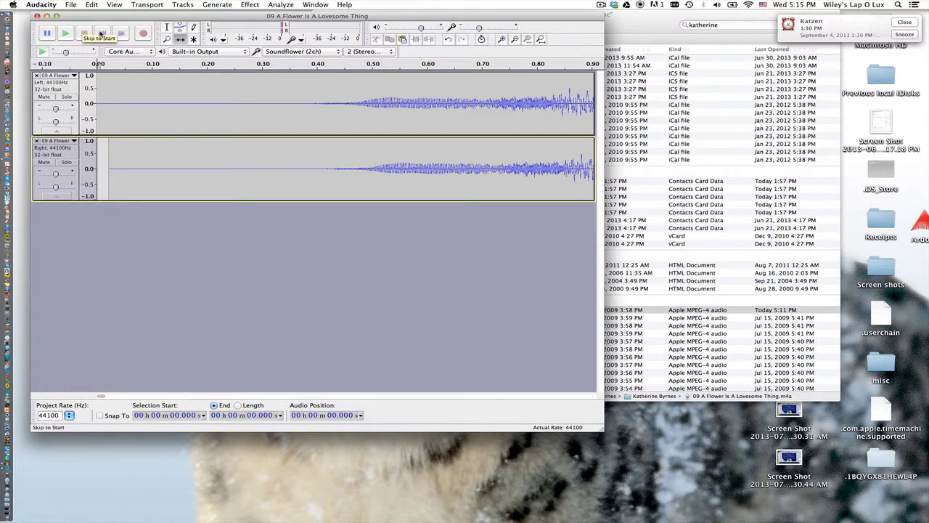
key(space)
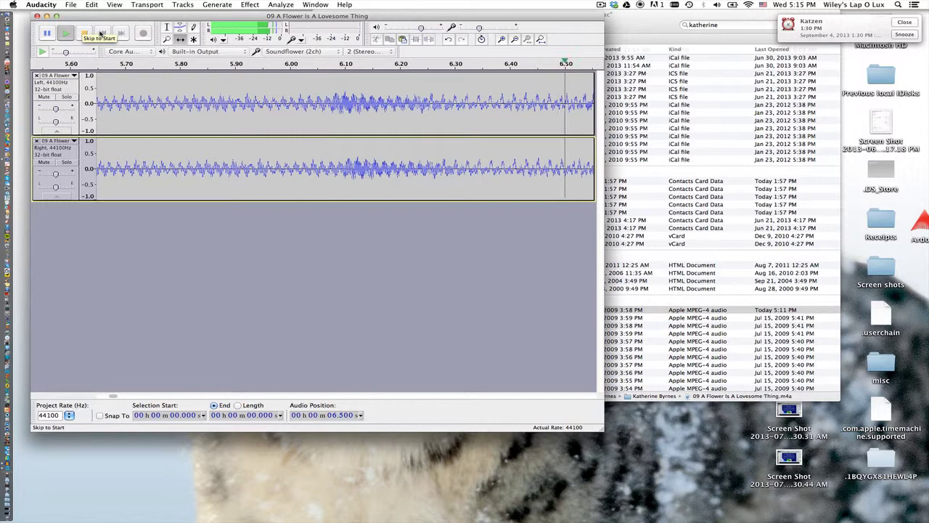
click(85, 34)
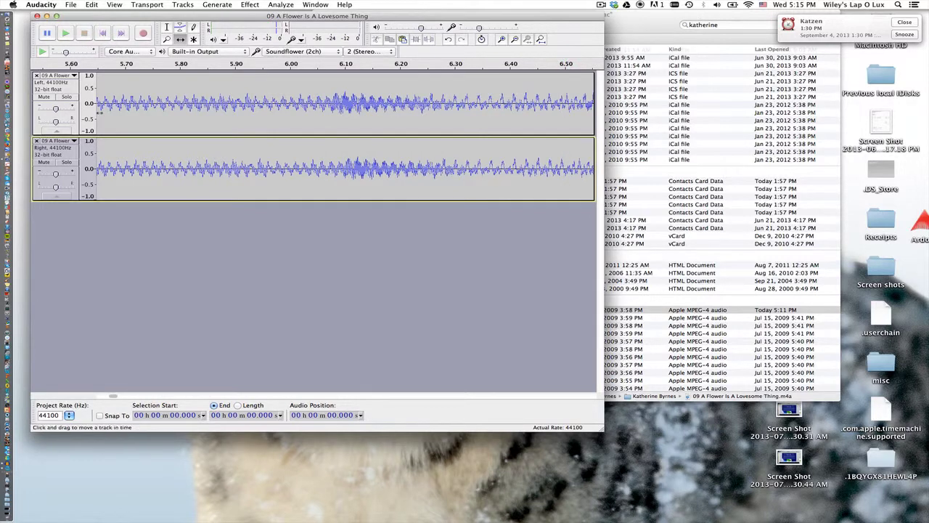
click(104, 34)
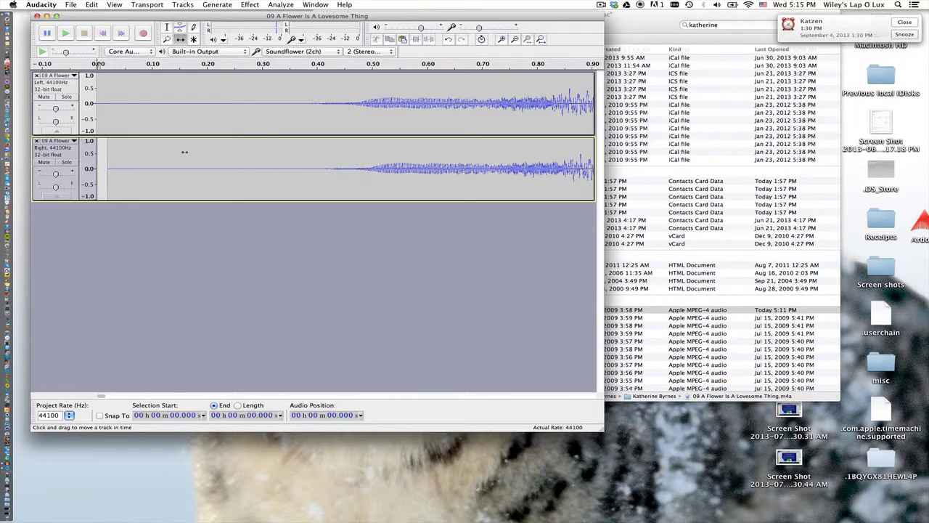
Step: Zoom in closer and move the right track earlier to shorten its delay, then play
key(super+1)
key(super+1)
key(super+1)
key(super+1)
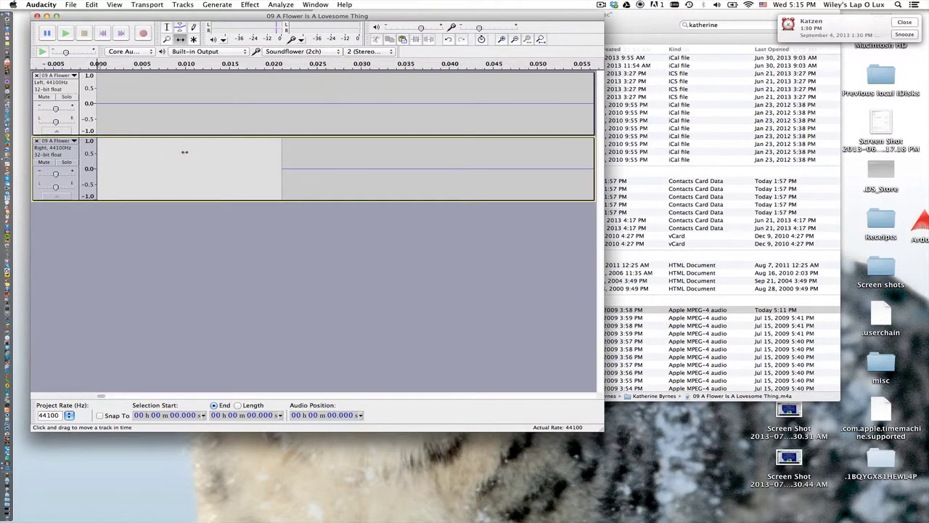
key(super+1)
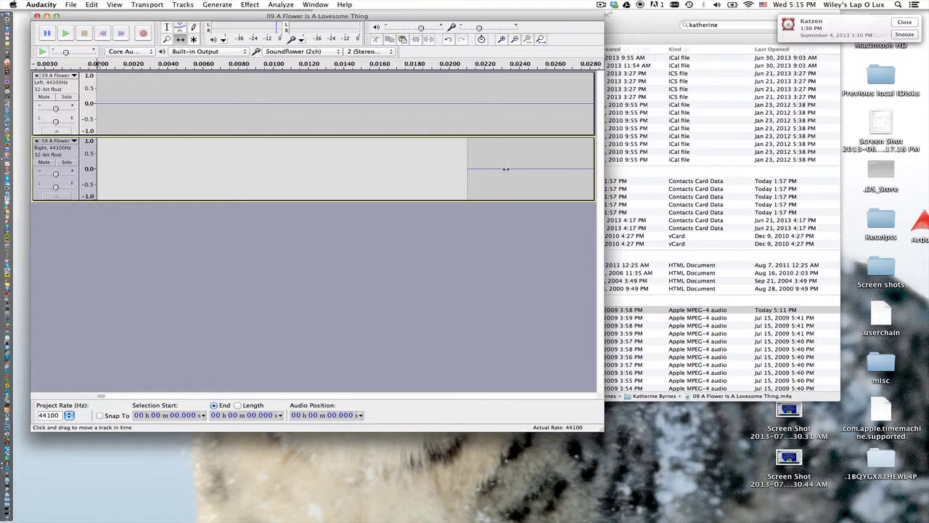
drag(506, 168, 238, 179)
key(space)
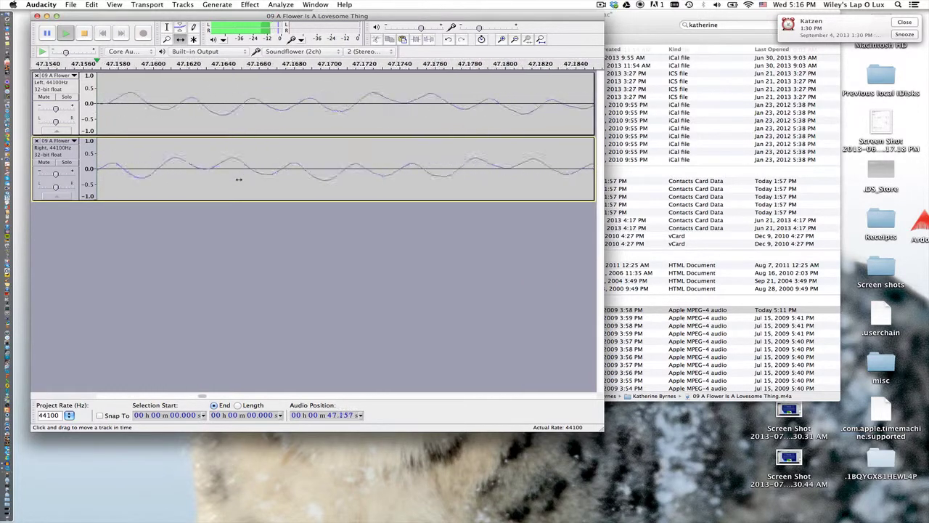
Step: Widen the window, shift the right track to lag about 4 ms, and replay from the start
key(space)
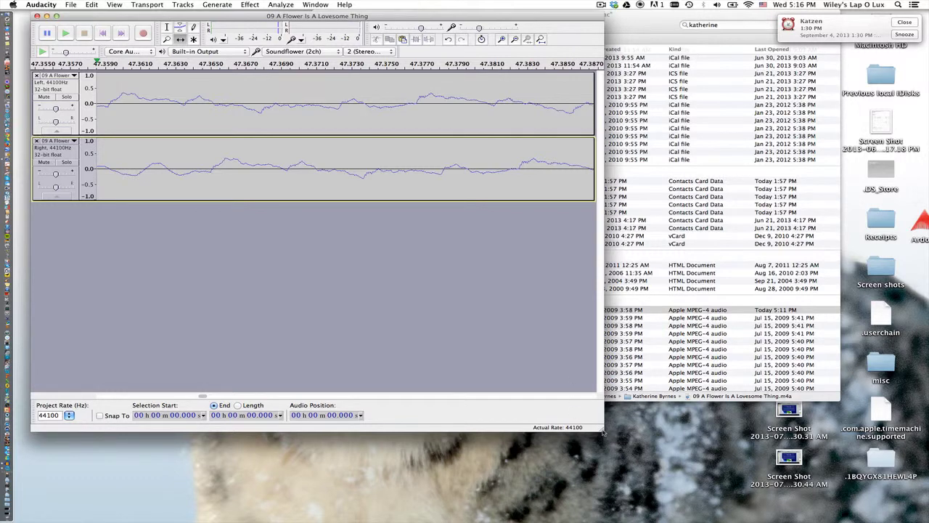
drag(604, 435, 733, 411)
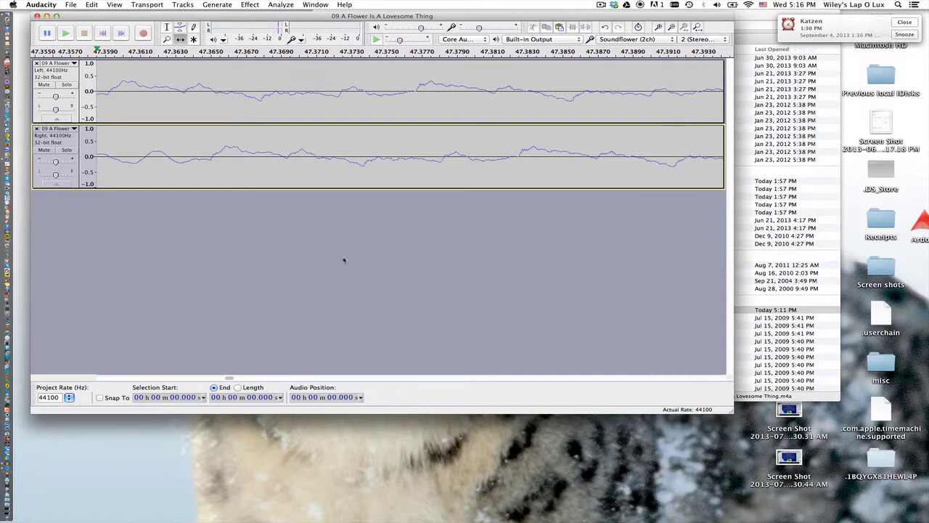
click(102, 34)
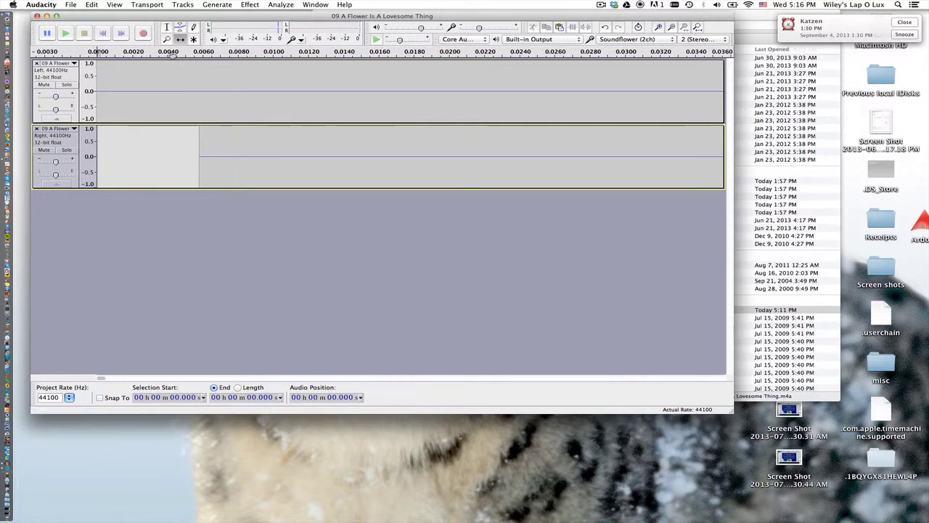
drag(243, 141, 210, 137)
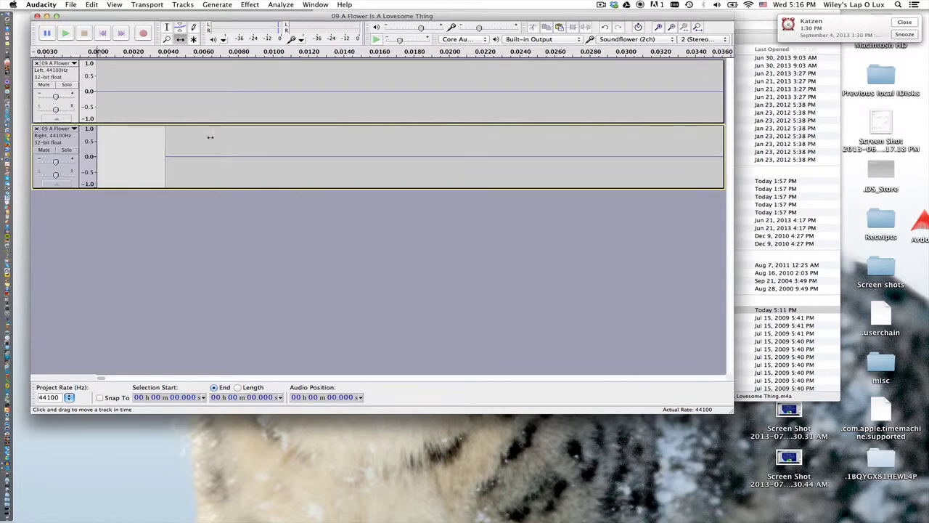
key(space)
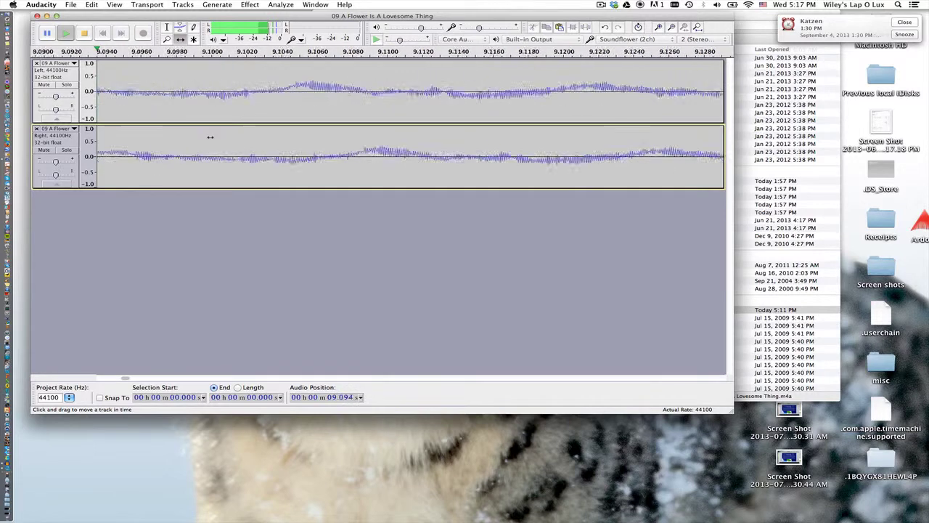
Step: Stop playback and slide the Right clip left from the start to shrink its leading gap
key(space)
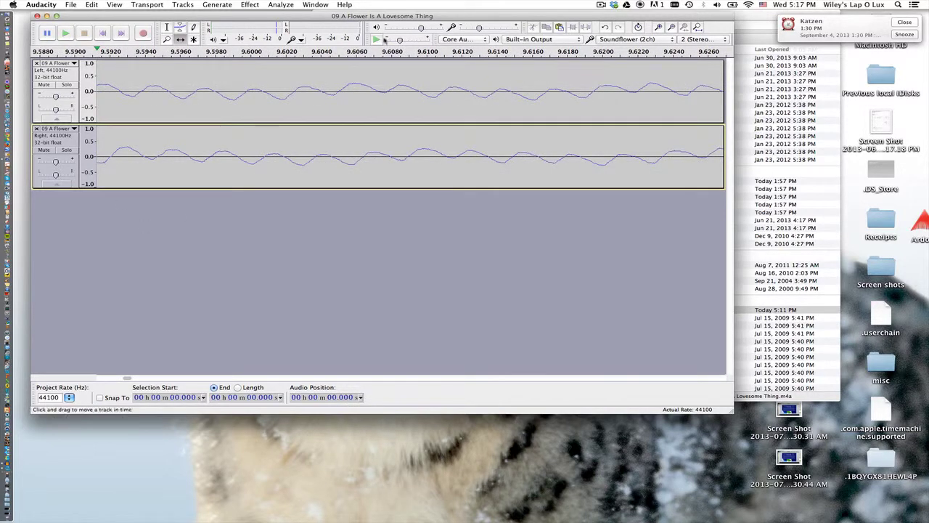
click(103, 33)
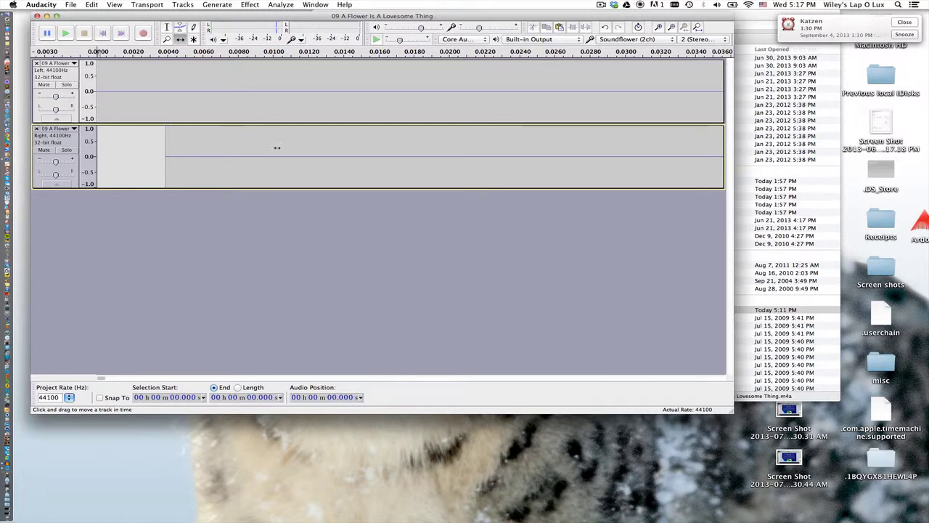
drag(278, 147, 194, 124)
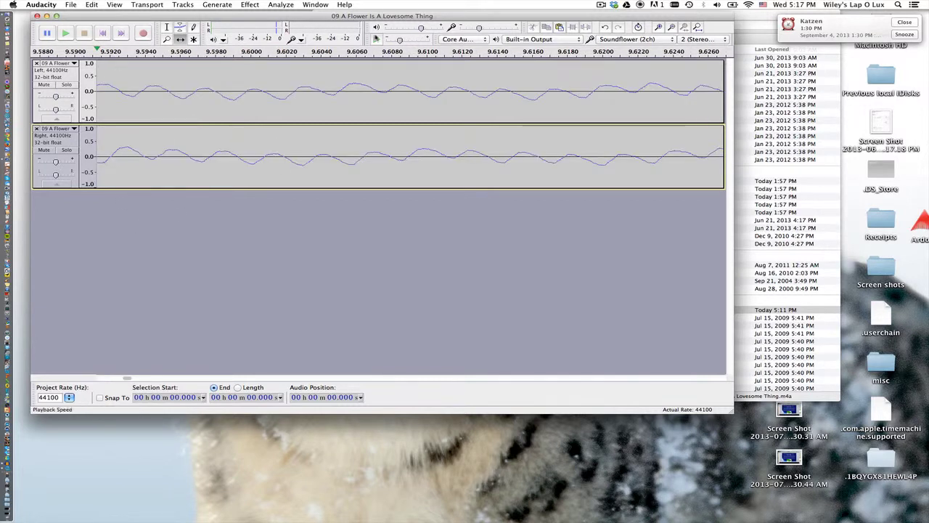
click(103, 33)
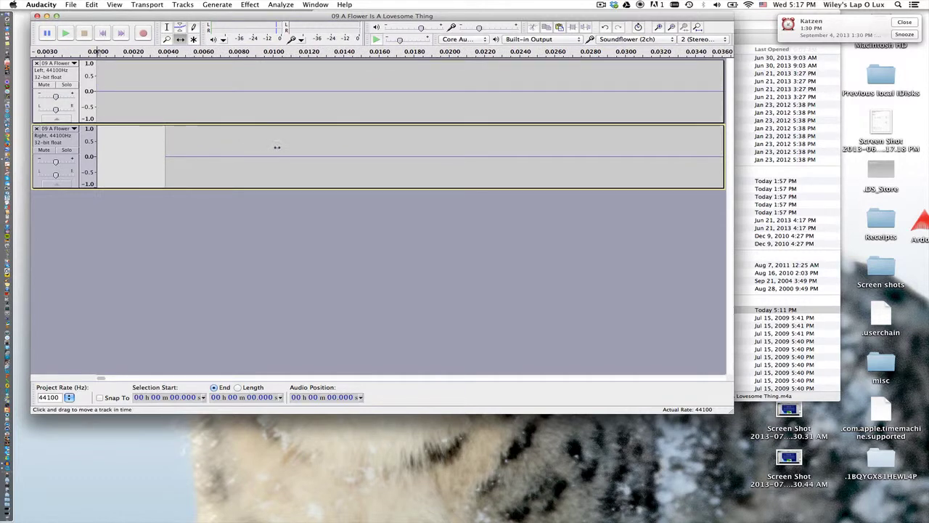
drag(276, 147, 227, 147)
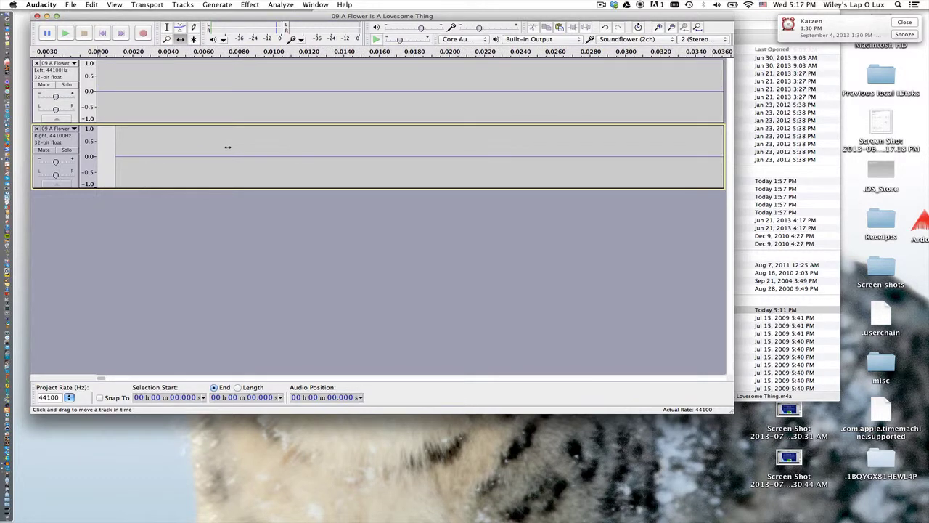
Step: Audition the offset, then nudge the Right clip earlier so it lags by about 1 ms
key(space)
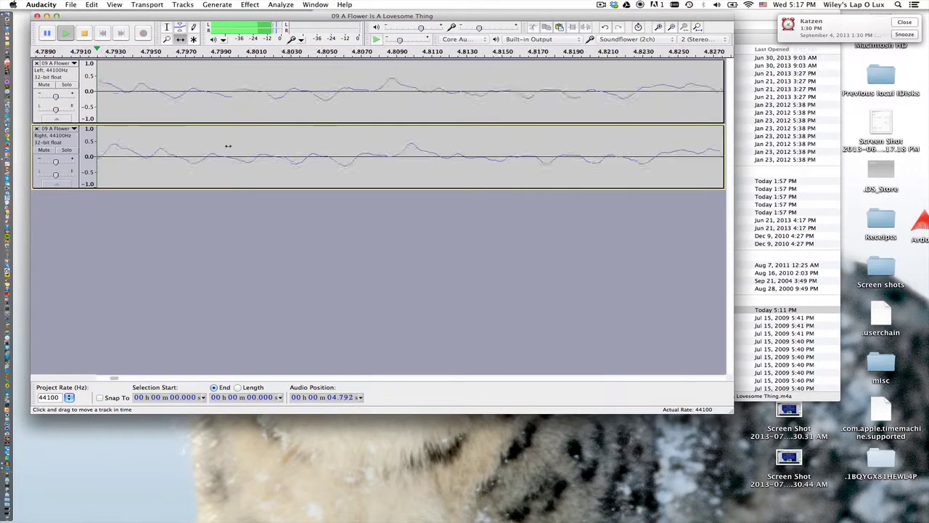
key(space)
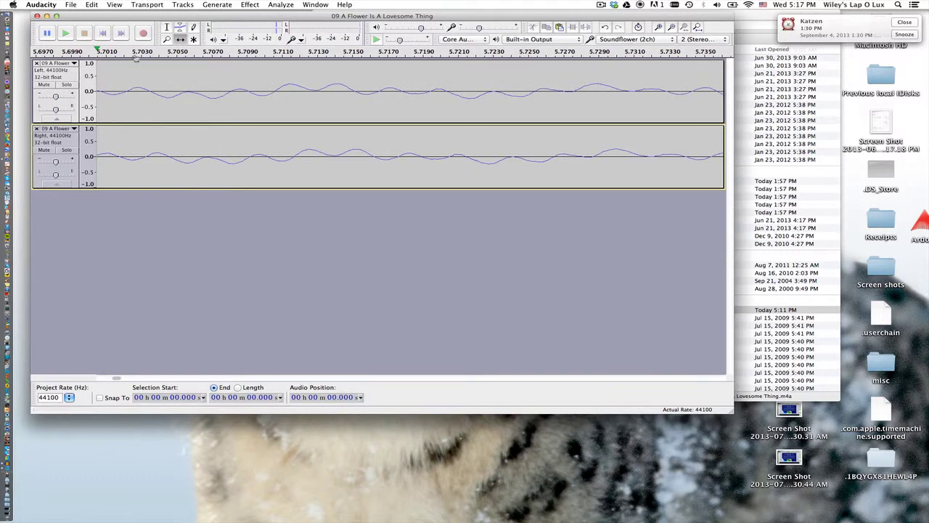
click(102, 33)
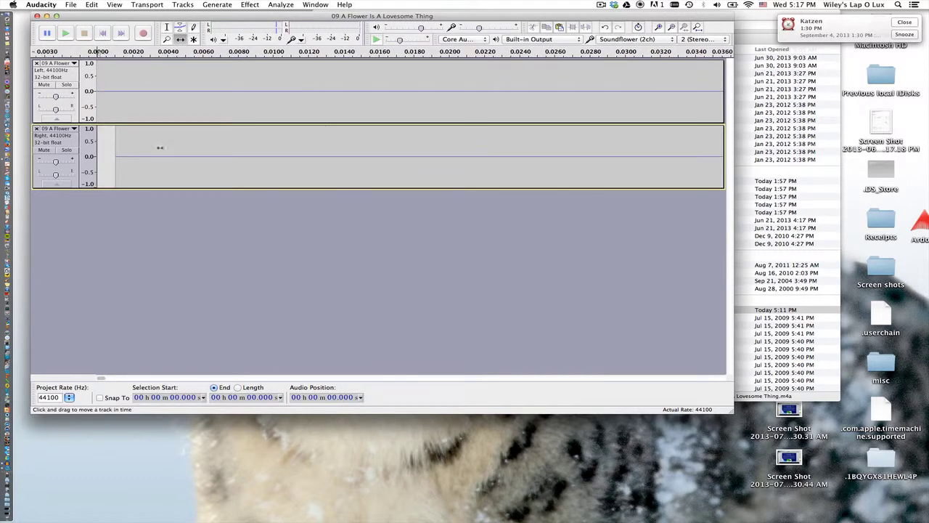
drag(156, 156, 151, 155)
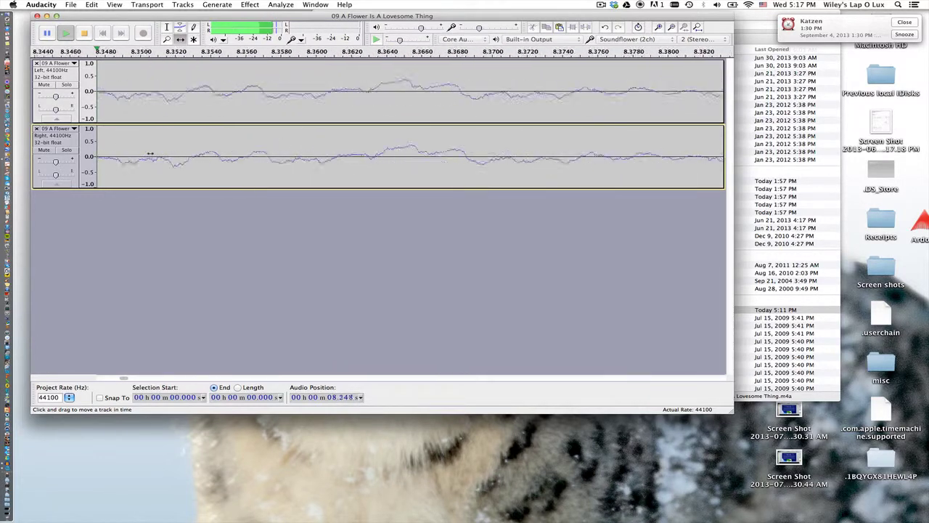
Step: Stop playback at about 8.6 seconds, leaving the roughly 1 ms offset in place
key(space)
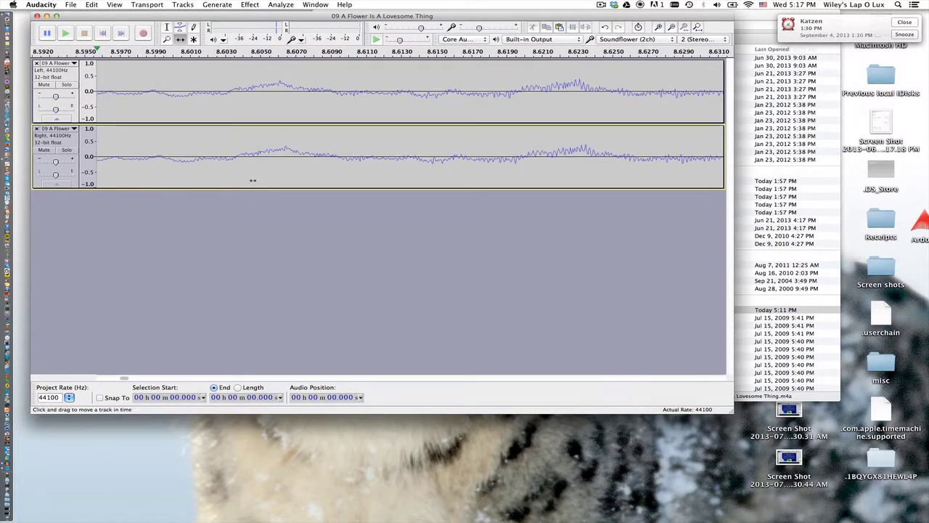